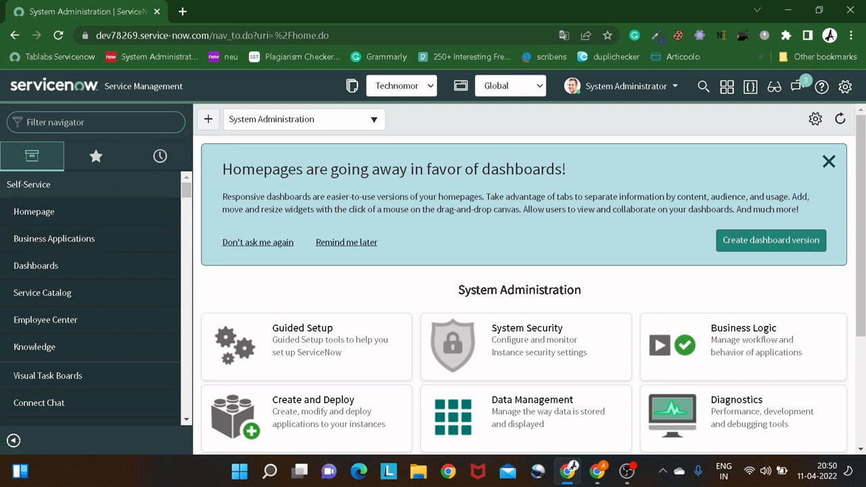
Filter the navigator for "knowle" and open a new knowledge article record.
{"action": "type", "text": "know"}
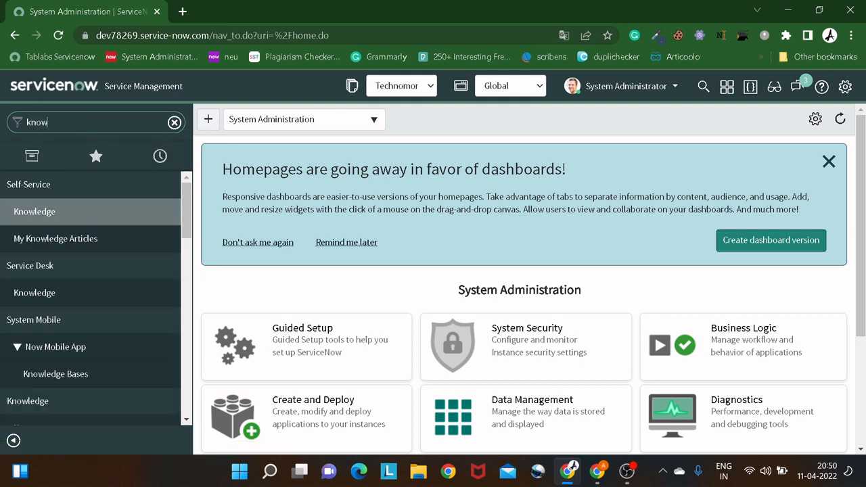
{"action": "type", "text": "le"}
{"action": "scroll", "coordinate": [25, 253], "scroll_direction": "down", "scroll_amount": 2}
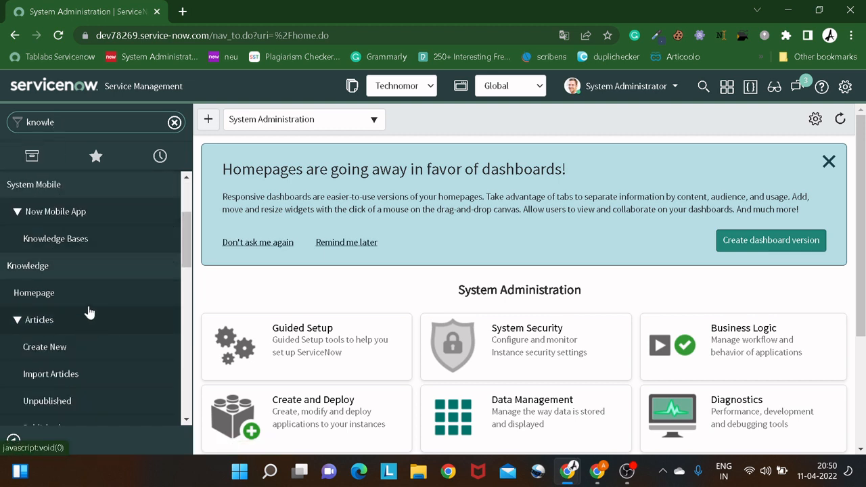
{"action": "left_click", "coordinate": [83, 348]}
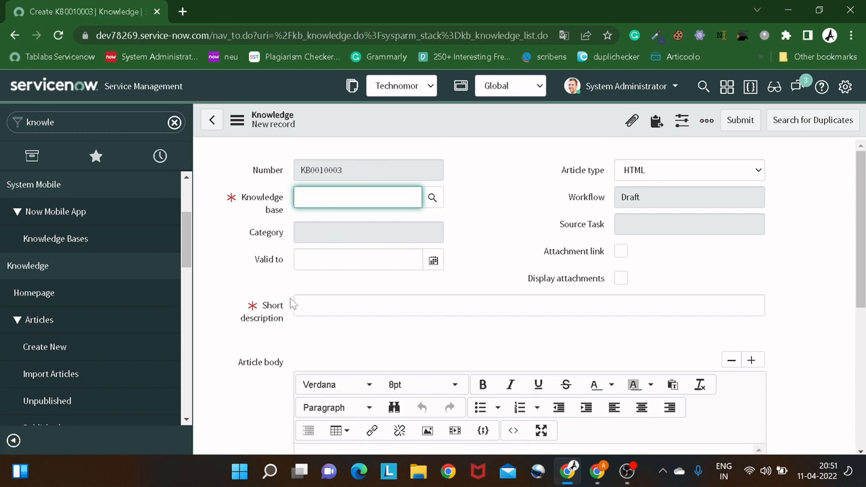
Enter "this is the kb articcle" as sample text in the new article's body.
{"action": "scroll", "coordinate": [307, 319], "scroll_direction": "down", "scroll_amount": 2}
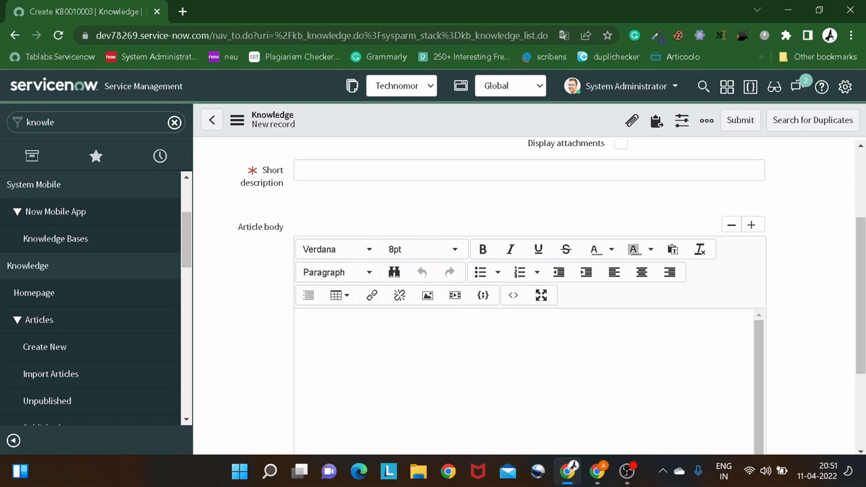
{"action": "scroll", "coordinate": [379, 307], "scroll_direction": "down", "scroll_amount": 2}
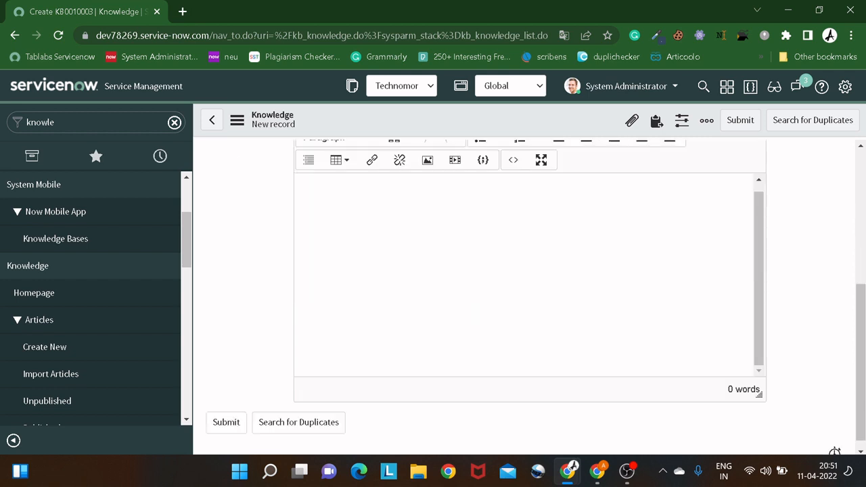
{"action": "scroll", "coordinate": [524, 274], "scroll_direction": "up", "scroll_amount": 1}
{"action": "scroll", "coordinate": [524, 274], "scroll_direction": "up", "scroll_amount": 2}
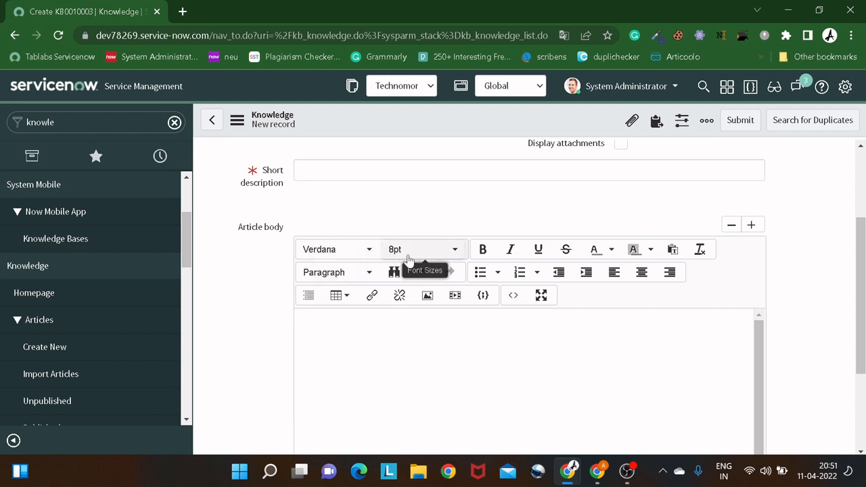
{"action": "left_click", "coordinate": [302, 314]}
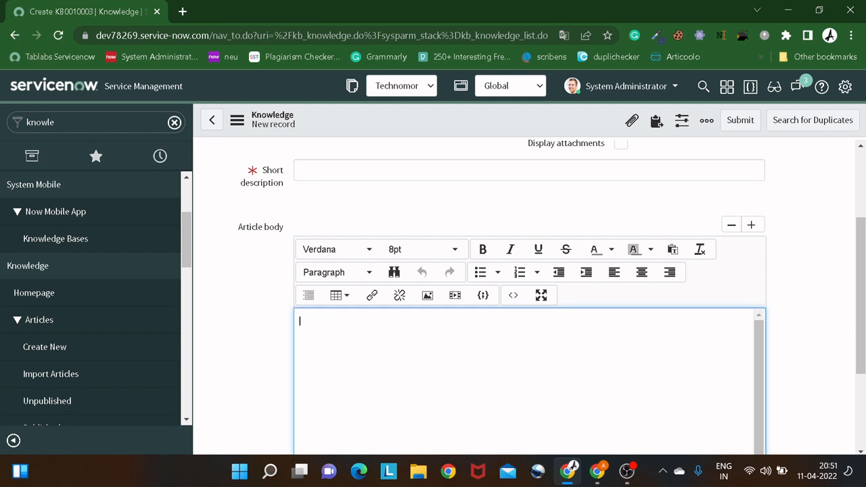
{"action": "type", "text": "this is the kb artickle"}
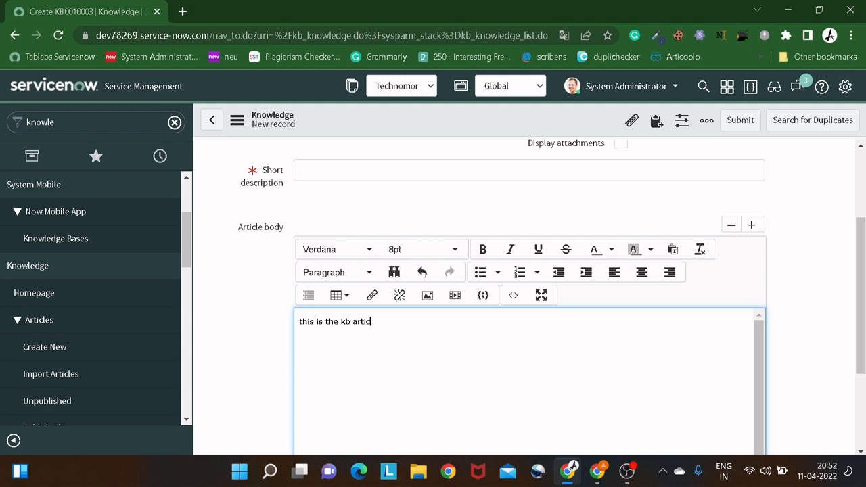
{"action": "key", "text": "BackSpace"}
{"action": "key", "text": "BackSpace"}
{"action": "type", "text": "cle"}
View the HTML source code of the article body and close it without changes.
{"action": "left_click", "coordinate": [513, 296]}
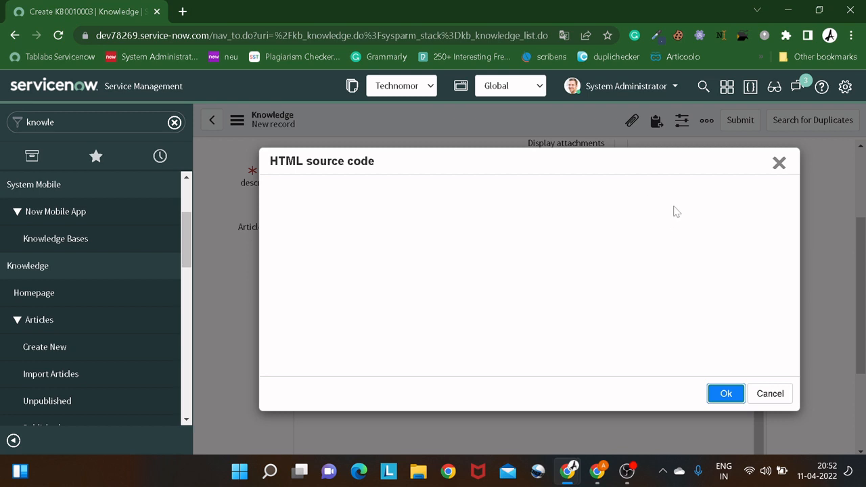
{"action": "left_click", "coordinate": [779, 164]}
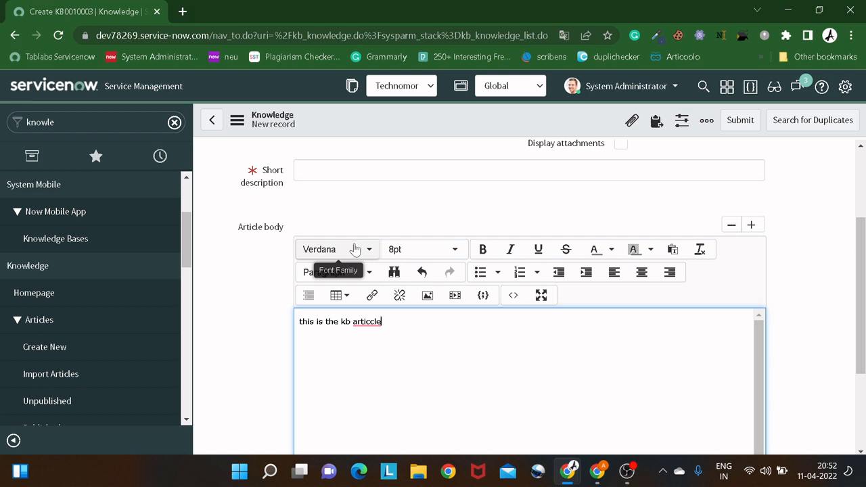
{"action": "left_click_drag", "start_coordinate": [293, 234], "coordinate": [236, 230]}
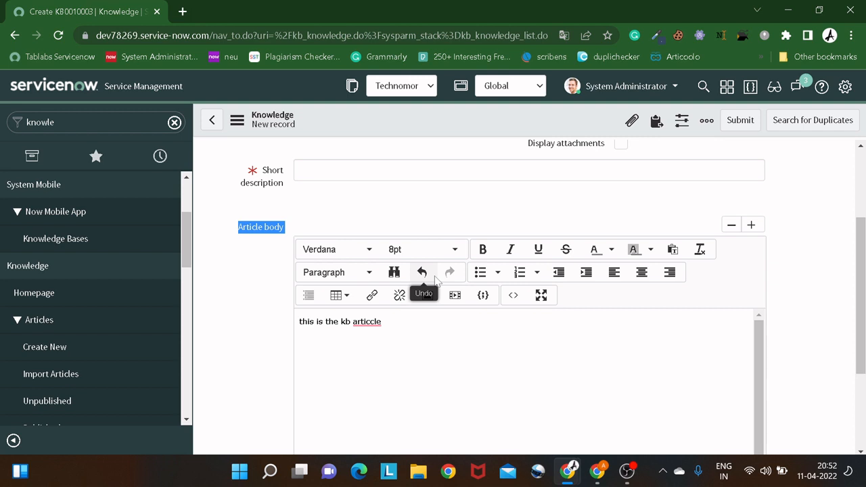
{"action": "left_click", "coordinate": [371, 200]}
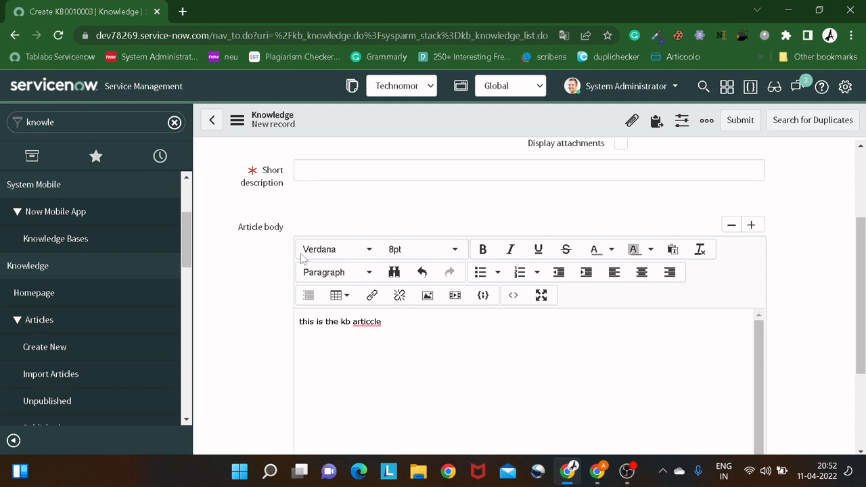
Open the dictionary configuration of the Article body field, discarding the unsaved article.
{"action": "right_click", "coordinate": [260, 227]}
{"action": "scroll", "coordinate": [245, 217], "scroll_direction": "down", "scroll_amount": 2}
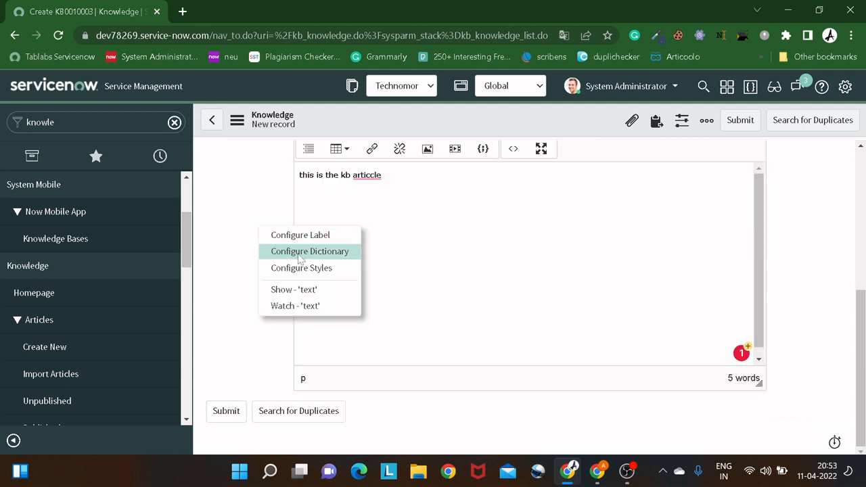
{"action": "left_click", "coordinate": [242, 248]}
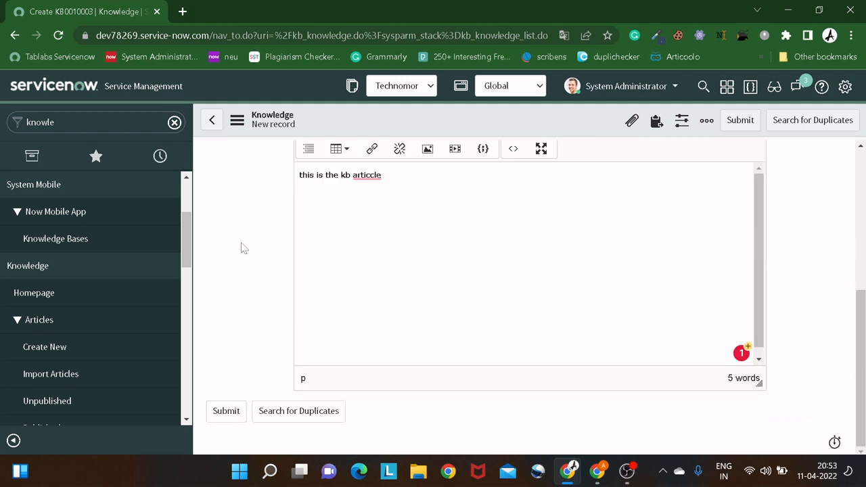
{"action": "scroll", "coordinate": [241, 246], "scroll_direction": "up", "scroll_amount": 3}
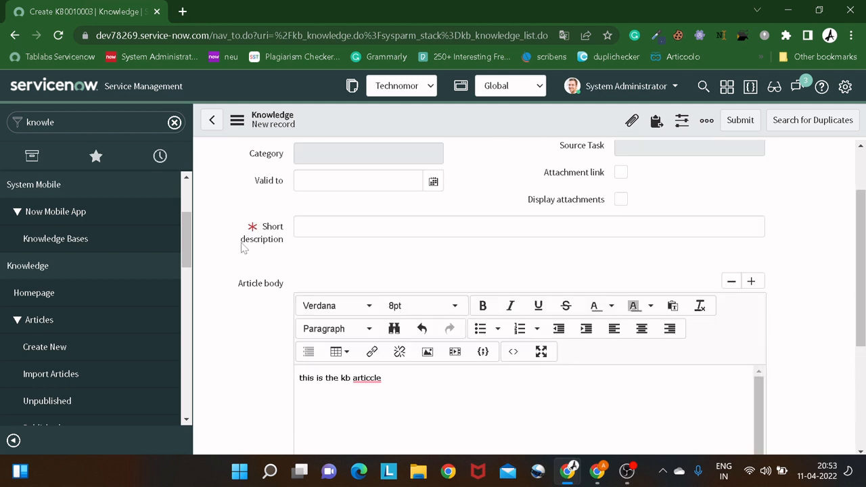
{"action": "right_click", "coordinate": [261, 289]}
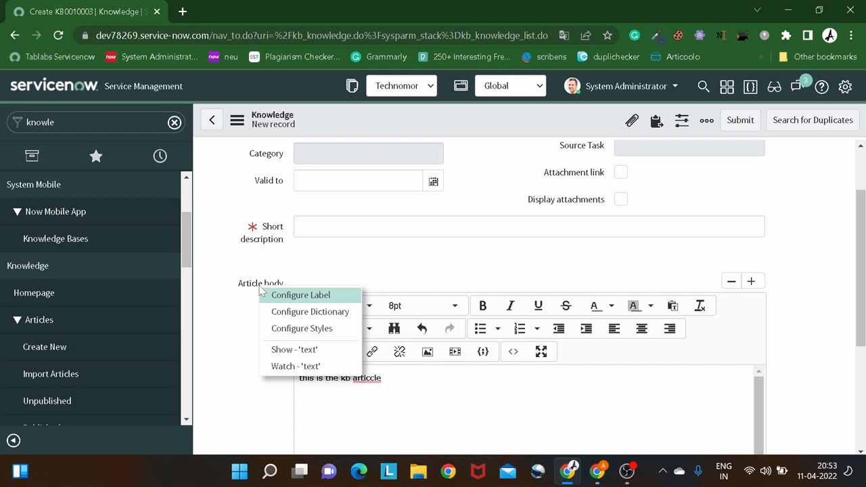
{"action": "left_click", "coordinate": [294, 319]}
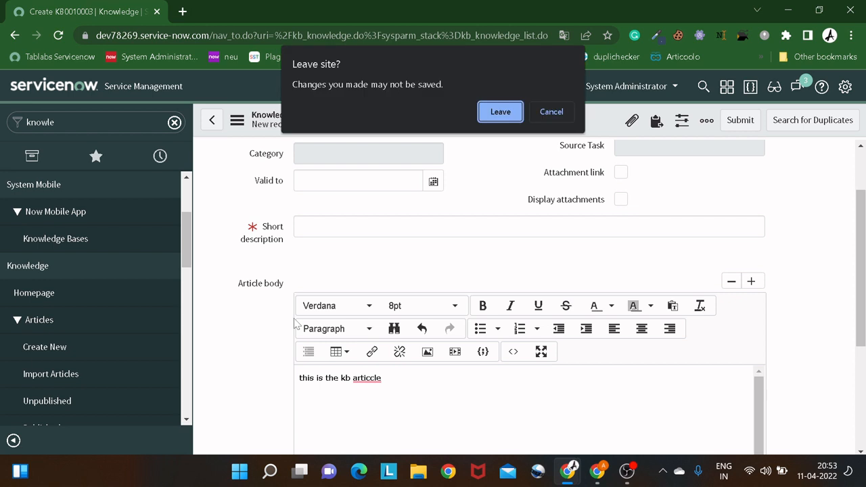
{"action": "left_click", "coordinate": [501, 113]}
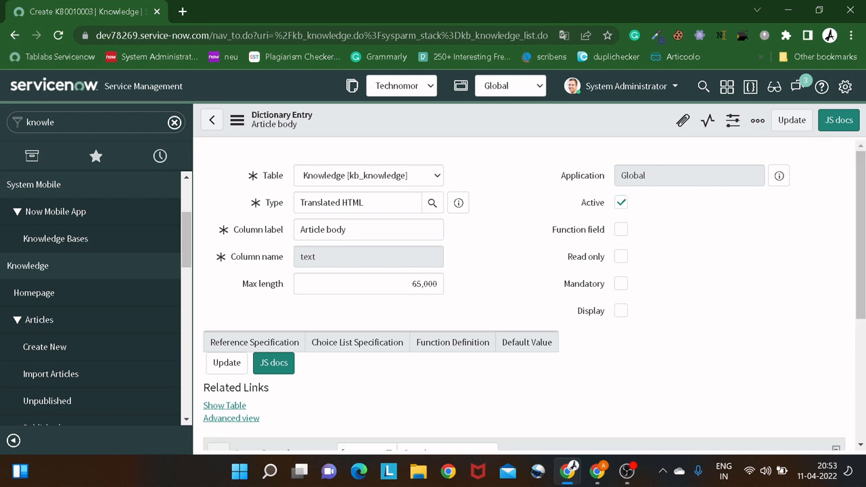
Examine the Type field of the Article body dictionary entry.
{"action": "left_click", "coordinate": [364, 202]}
{"action": "key", "text": "ctrl+a"}
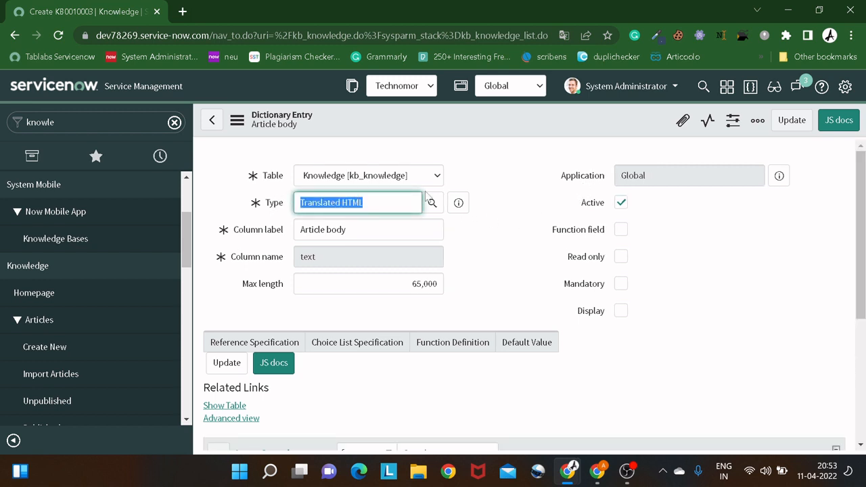
{"action": "scroll", "coordinate": [378, 199], "scroll_direction": "down", "scroll_amount": 1}
{"action": "scroll", "coordinate": [379, 200], "scroll_direction": "down", "scroll_amount": 1}
{"action": "scroll", "coordinate": [379, 199], "scroll_direction": "up", "scroll_amount": 2}
{"action": "left_click", "coordinate": [365, 203]}
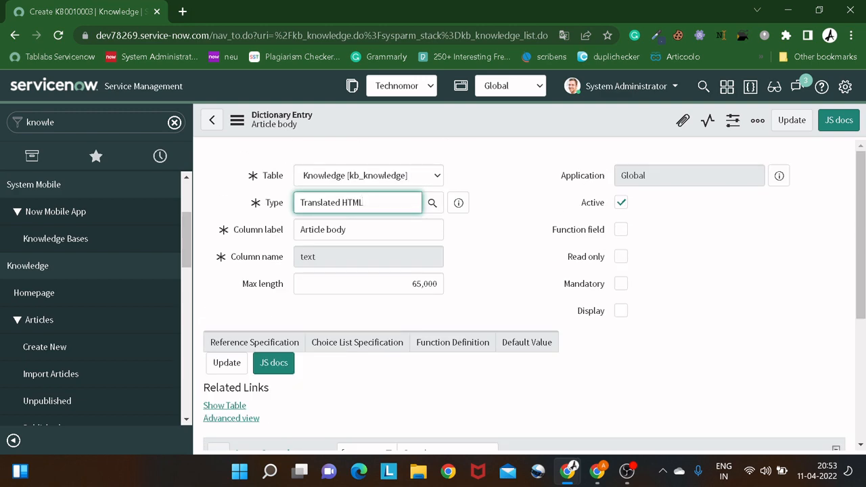
Show the default value settings in the standard view of the Article body dictionary entry.
{"action": "scroll", "coordinate": [380, 225], "scroll_direction": "down", "scroll_amount": 2}
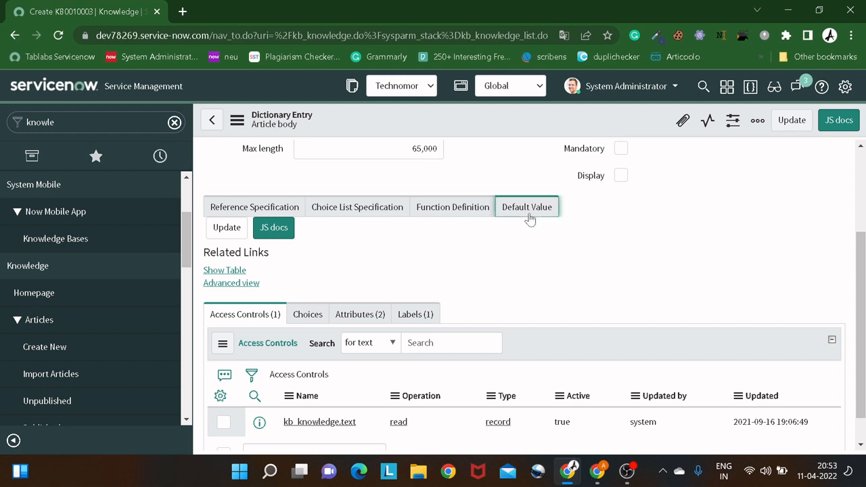
{"action": "scroll", "coordinate": [541, 251], "scroll_direction": "up", "scroll_amount": 1}
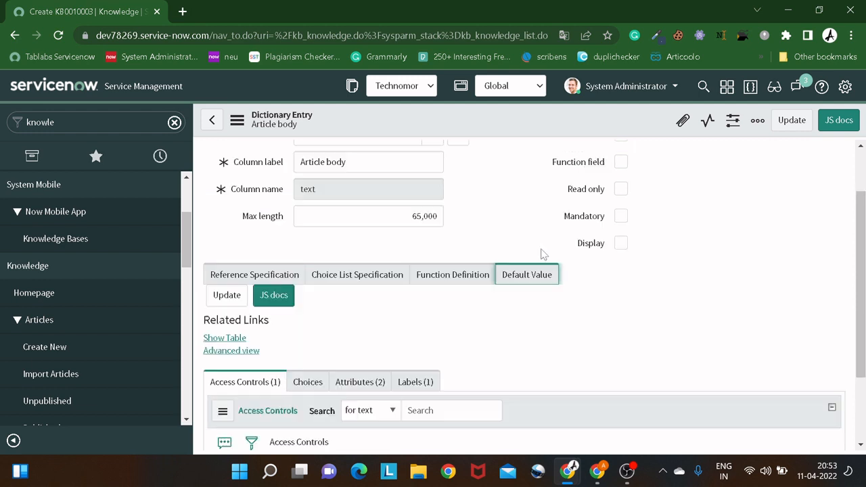
{"action": "scroll", "coordinate": [543, 254], "scroll_direction": "down", "scroll_amount": 1}
{"action": "scroll", "coordinate": [543, 254], "scroll_direction": "down", "scroll_amount": 1}
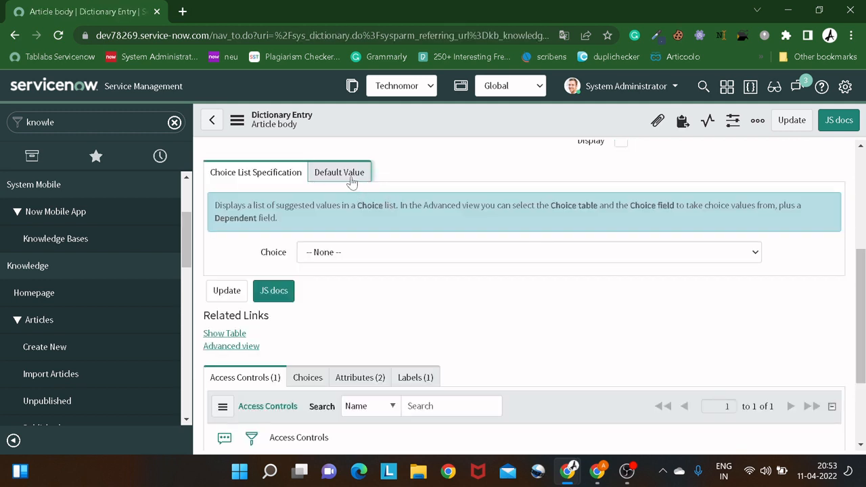
{"action": "left_click", "coordinate": [315, 174]}
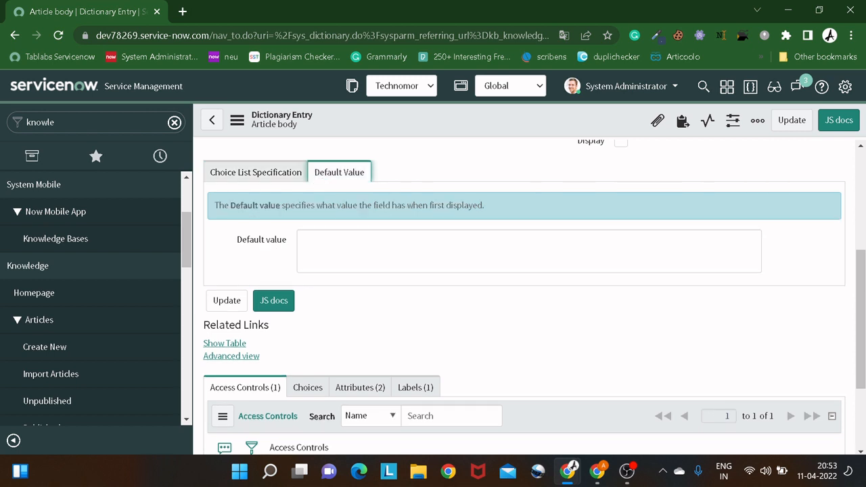
Switch the Article body dictionary entry to Advanced view and show its Default Value settings.
{"action": "left_click", "coordinate": [252, 358]}
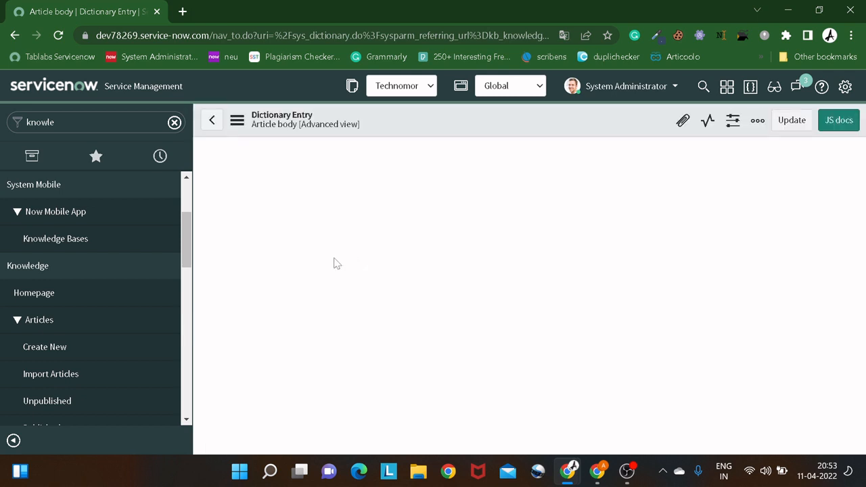
{"action": "scroll", "coordinate": [369, 260], "scroll_direction": "down", "scroll_amount": 1}
{"action": "scroll", "coordinate": [555, 284], "scroll_direction": "down", "scroll_amount": 1}
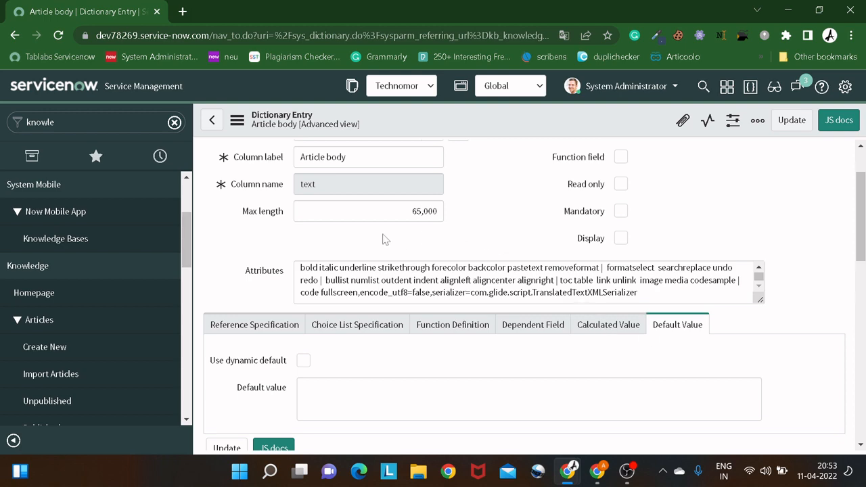
{"action": "scroll", "coordinate": [383, 240], "scroll_direction": "down", "scroll_amount": 3}
{"action": "scroll", "coordinate": [389, 272], "scroll_direction": "down", "scroll_amount": 5}
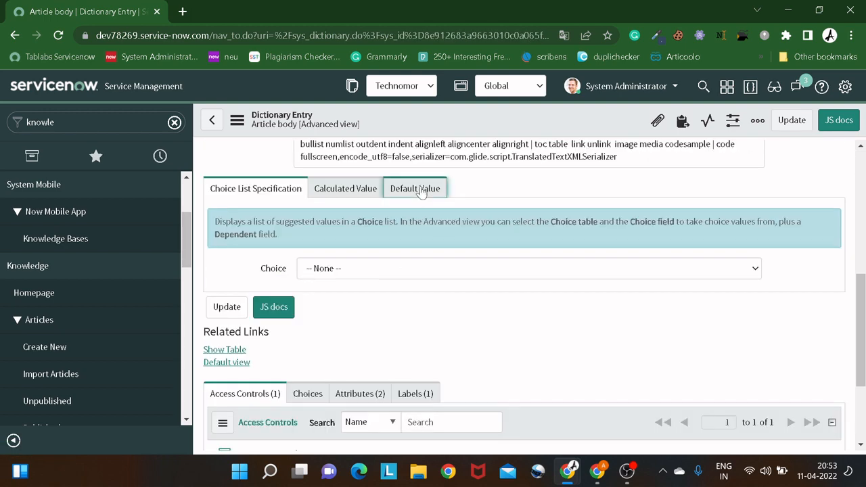
{"action": "left_click", "coordinate": [418, 194]}
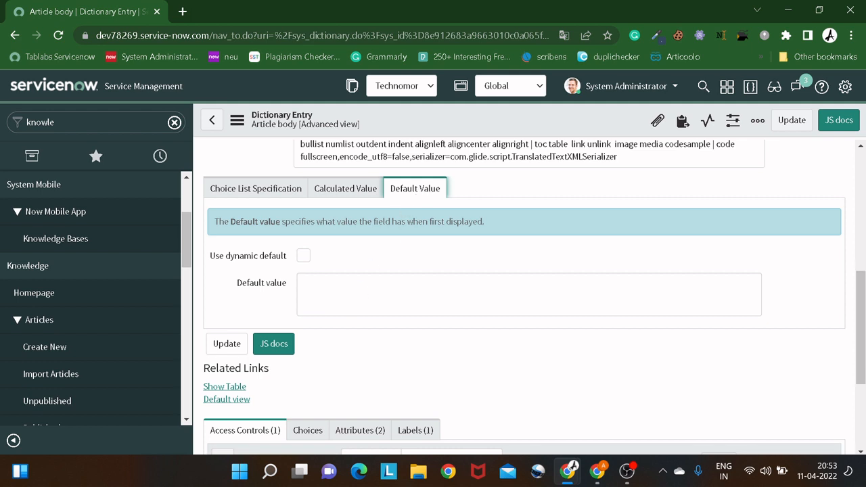
Begin the default value with a <p></p> pair enclosing a span tag whose style attribute starts with "font".
{"action": "left_click", "coordinate": [405, 292]}
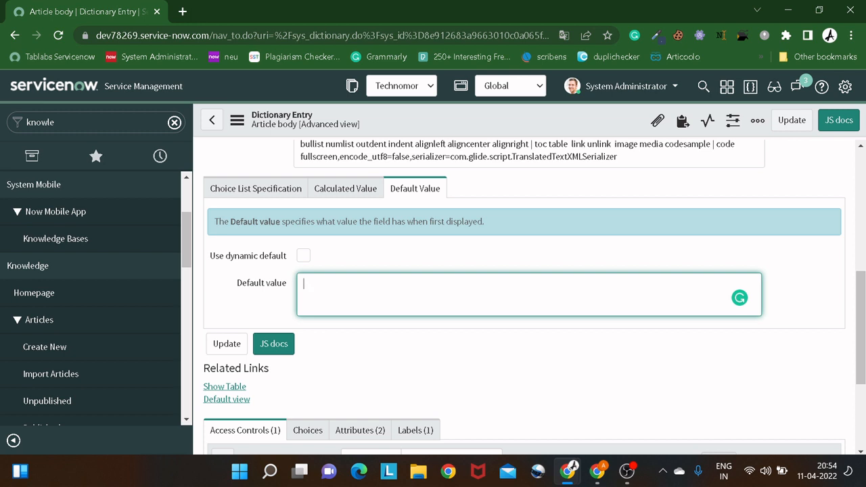
{"action": "type", "text": "<>"}
{"action": "type", "text": "p"}
{"action": "type", "text": "<>"}
{"action": "type", "text": "/p"}
{"action": "type", "text": "<>"}
{"action": "key", "text": "Left"}
{"action": "type", "text": "span style = \"\"font"}
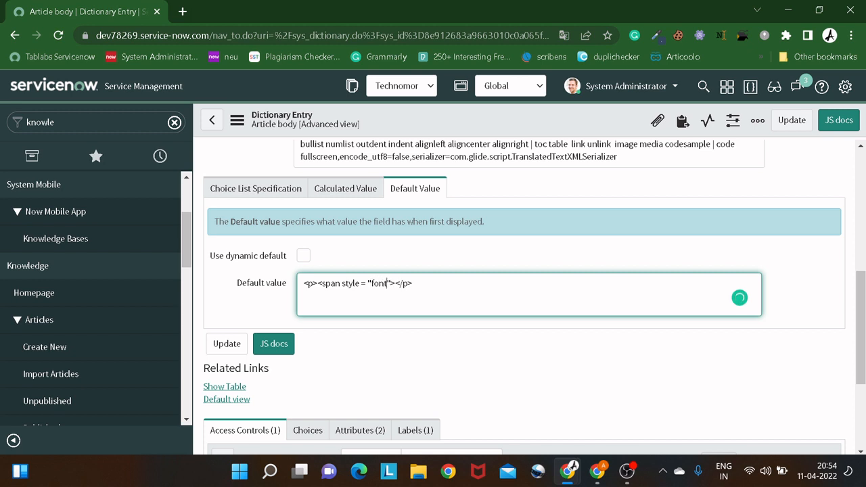
Complete the span's font-family style as "serif, sans-serif" and begin a second font property after a semicolon.
{"action": "type", "text": "-family"}
{"action": "key", "text": "BackSpace"}
{"action": "type", "text": ":  ser"}
{"action": "key", "text": "ctrl+plus"}
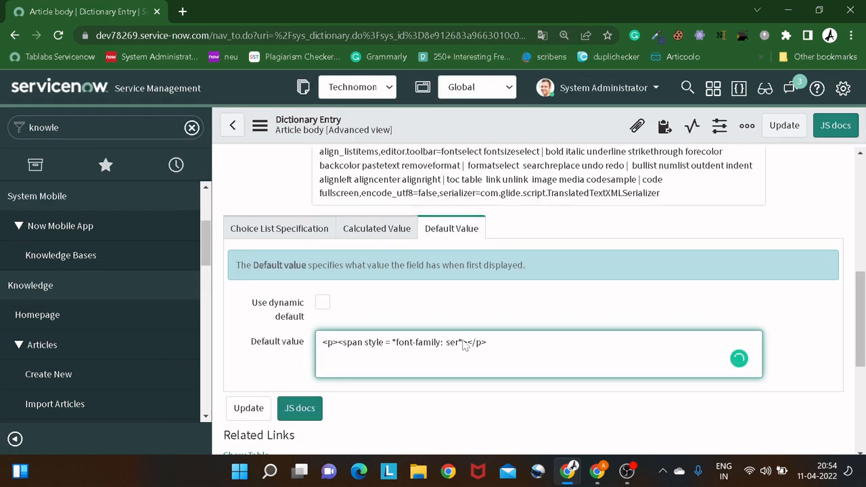
{"action": "key", "text": "Left"}
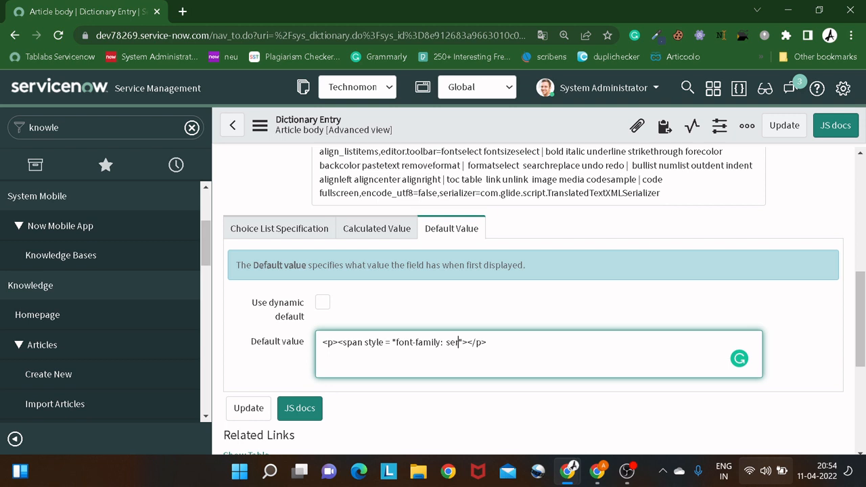
{"action": "type", "text": "if, sans-"}
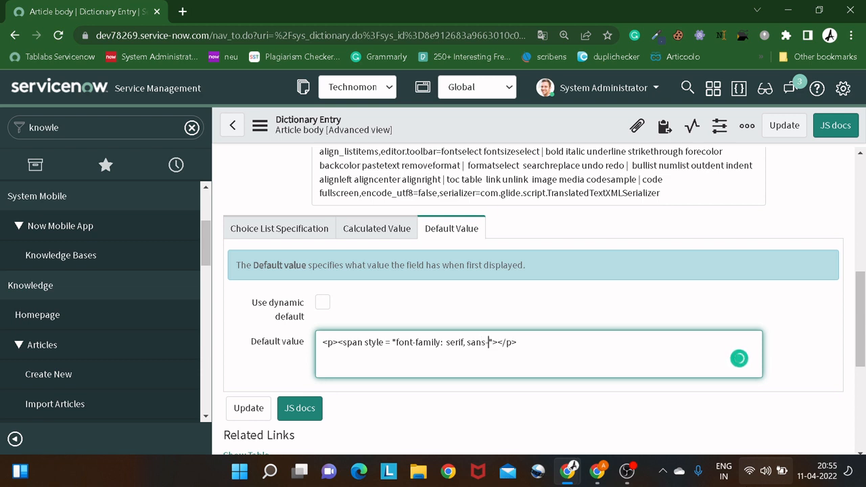
{"action": "type", "text": "serif ; font-"}
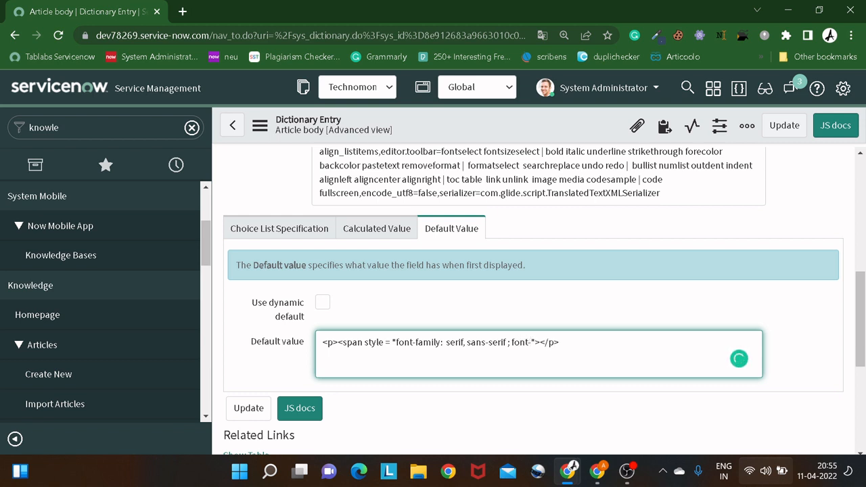
Complete the second style property of the span as "font-size : 12pt;" in the default value.
{"action": "type", "text": "size"}
{"action": "type", "text": " : 12"}
{"action": "type", "text": "px"}
{"action": "key", "text": "BackSpace"}
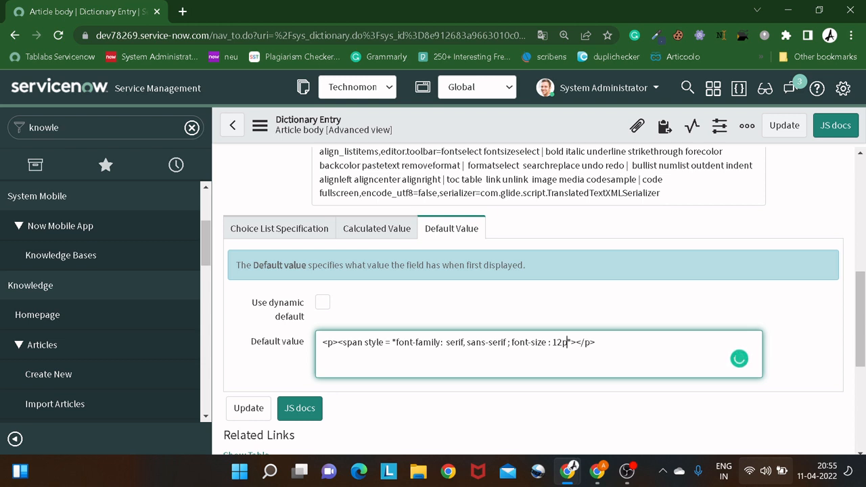
{"action": "type", "text": "t"}
{"action": "type", "text": ";"}
Add "&nbps;" as the span's content and close it with a </span> tag before the closing </p>.
{"action": "key", "text": "Right"}
{"action": "type", "text": "&nbps"}
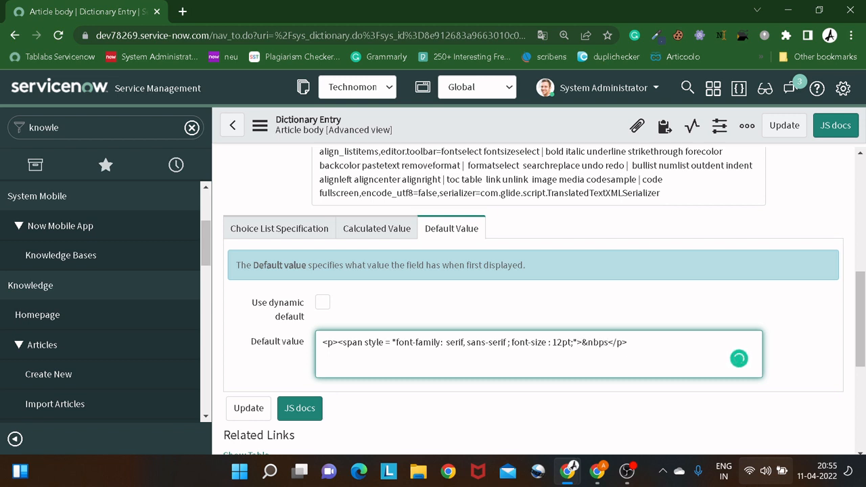
{"action": "type", "text": ";<>"}
{"action": "type", "text": "/spa"}
{"action": "type", "text": "n>"}
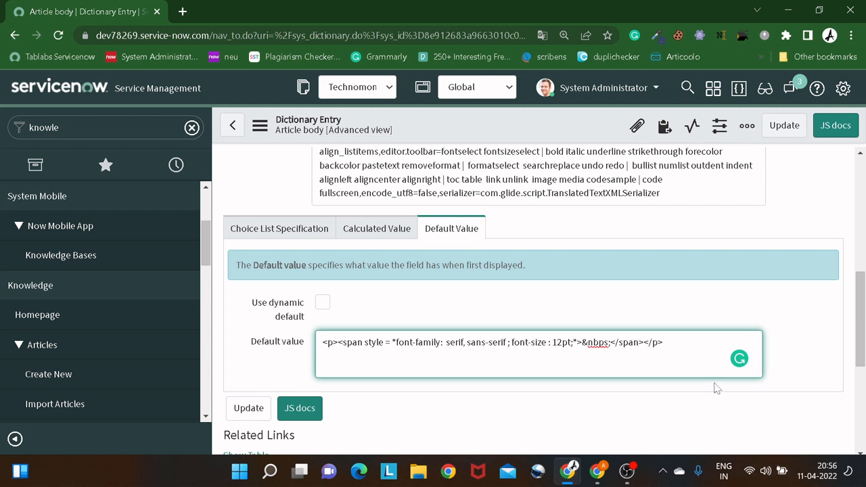
Save the Article body dictionary entry with its new default value and stay on the record.
{"action": "key", "text": "End"}
{"action": "right_click", "coordinate": [461, 123]}
{"action": "left_click", "coordinate": [474, 132]}
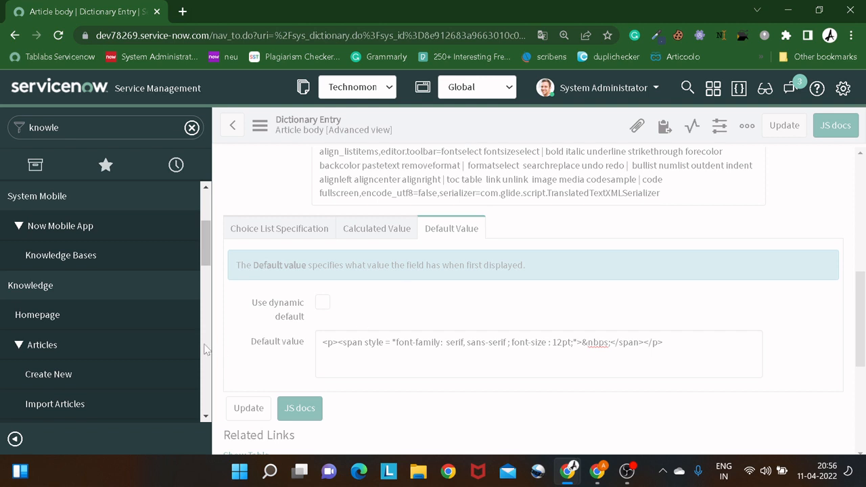
Open the form for creating a new knowledge article in a separate browser tab and switch to it.
{"action": "left_click", "coordinate": [69, 379]}
{"action": "right_click", "coordinate": [69, 379]}
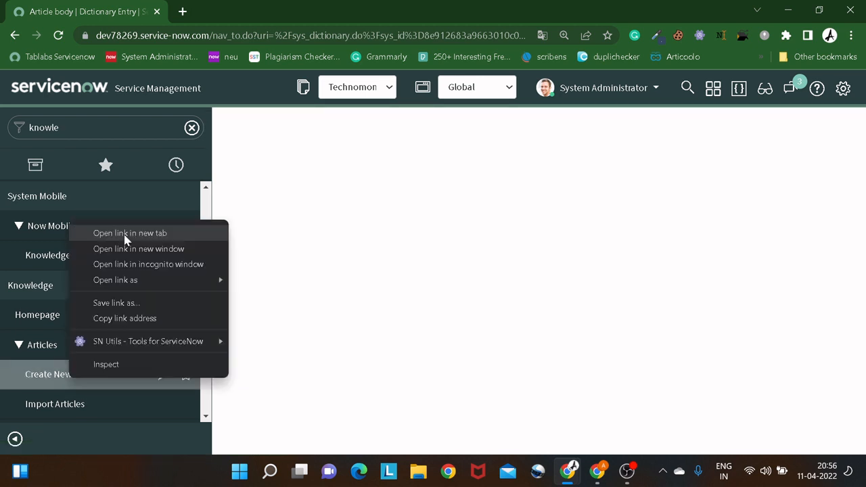
{"action": "left_click", "coordinate": [128, 233]}
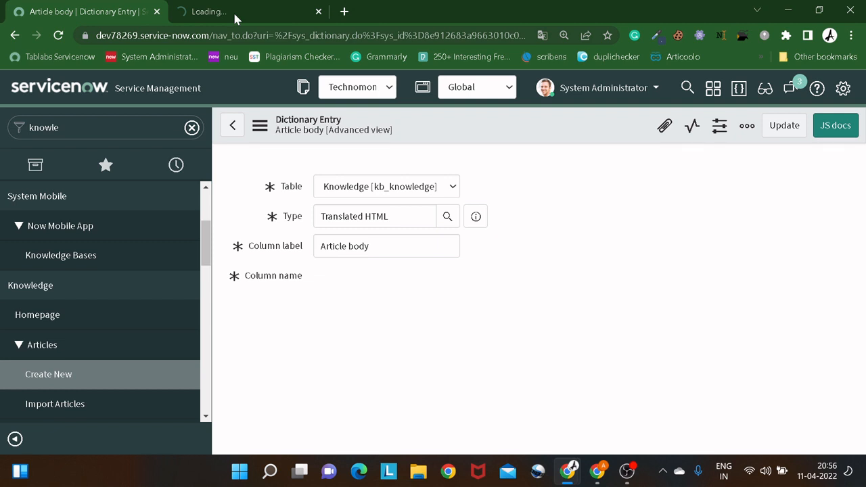
{"action": "left_click", "coordinate": [233, 10]}
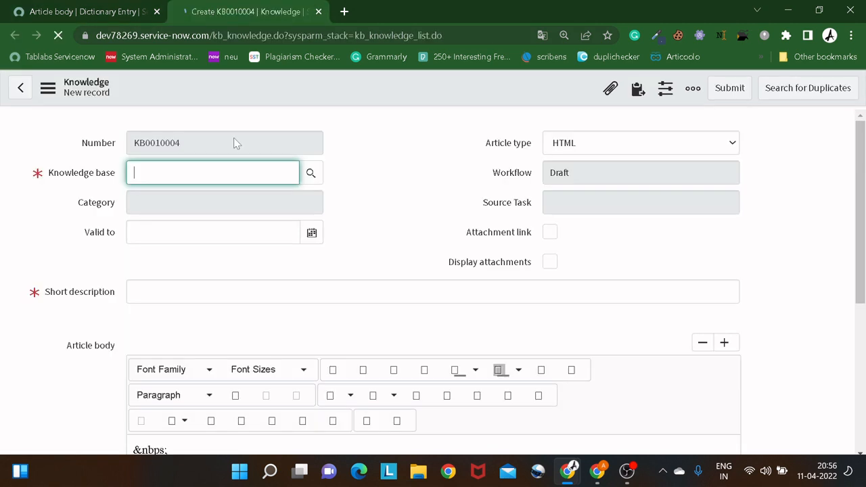
Enter "Hello world" after the default content in the new article's Article body to test the default font.
{"action": "scroll", "coordinate": [244, 268], "scroll_direction": "down", "scroll_amount": 2}
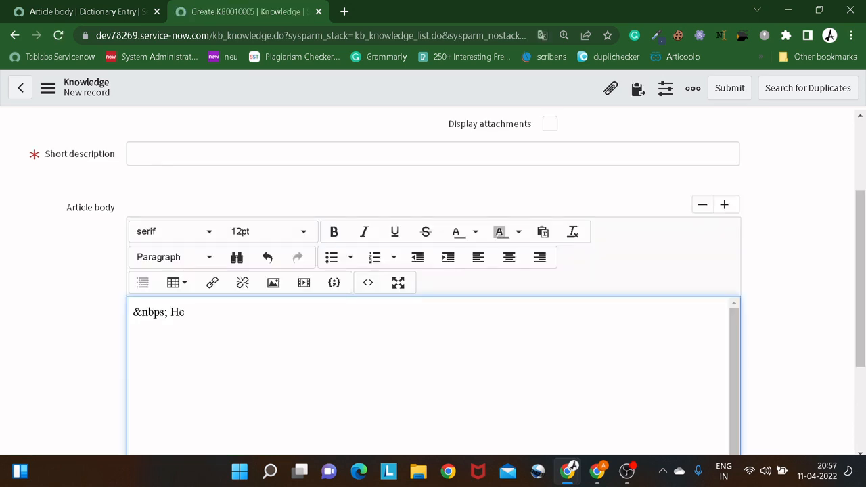
{"action": "type", "text": "llo worl"}
{"action": "type", "text": "d"}
{"action": "scroll", "coordinate": [433, 338], "scroll_direction": "down", "scroll_amount": 2}
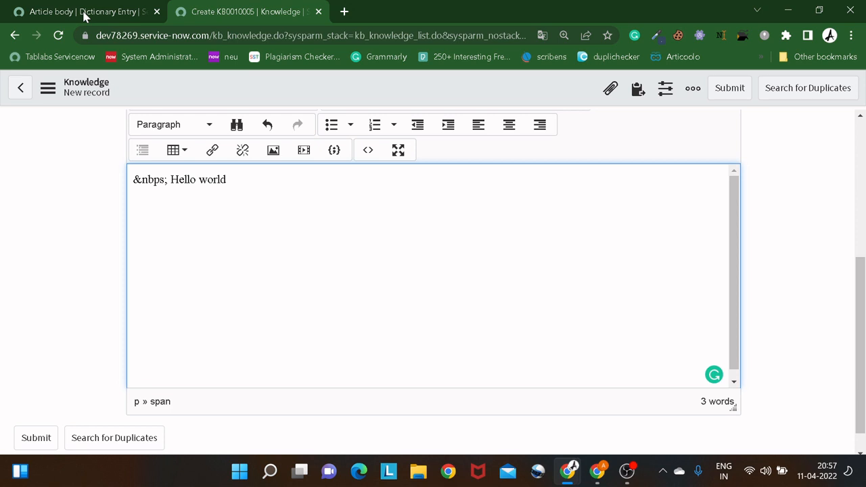
Return to the dictionary tab, find the Dictionary module with "dictio", and review its entries filtered by Type "*html".
{"action": "left_click", "coordinate": [85, 14]}
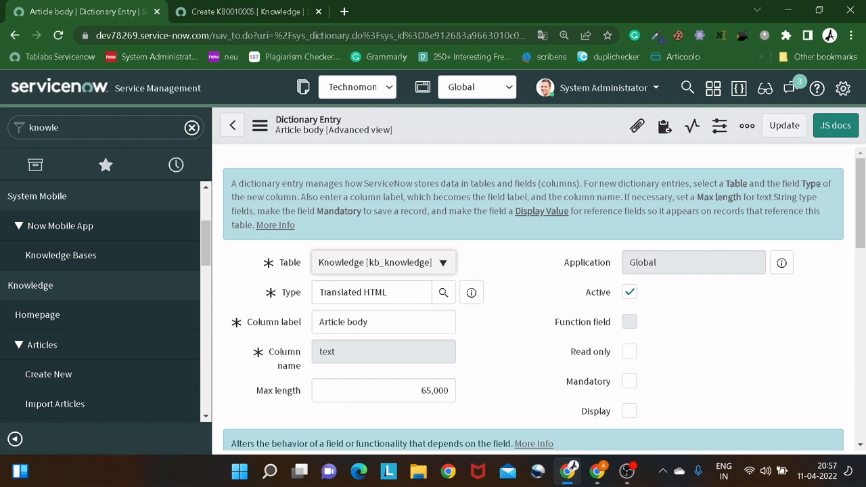
{"action": "left_click", "coordinate": [44, 127]}
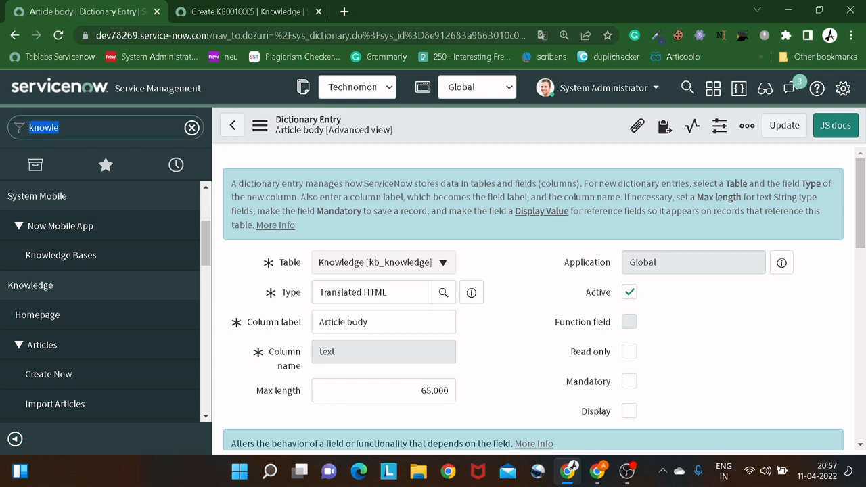
{"action": "key", "text": "BackSpace"}
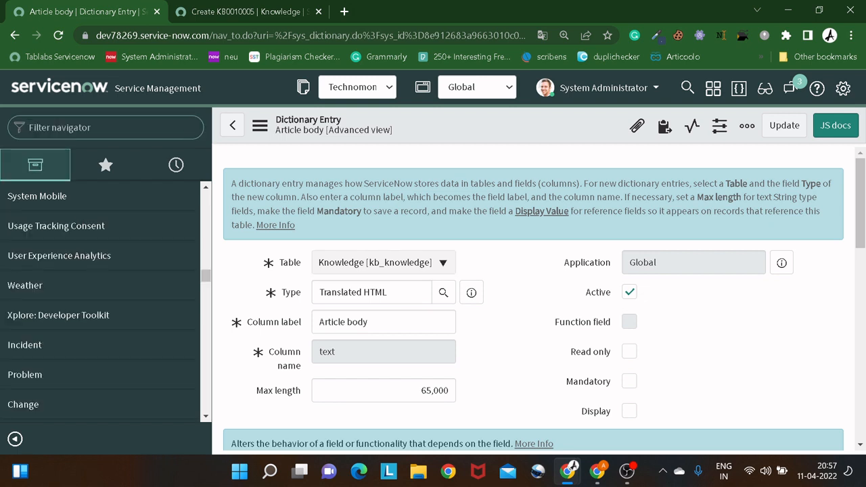
{"action": "type", "text": "dictio"}
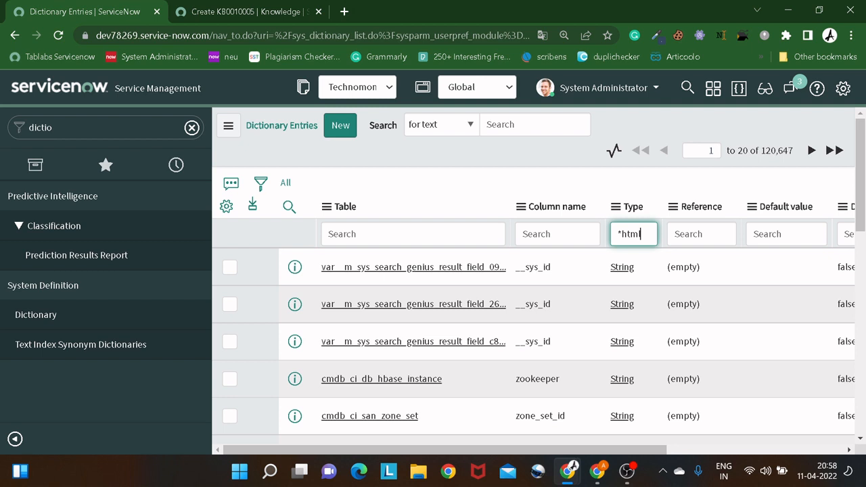
{"action": "left_click", "coordinate": [17, 438]}
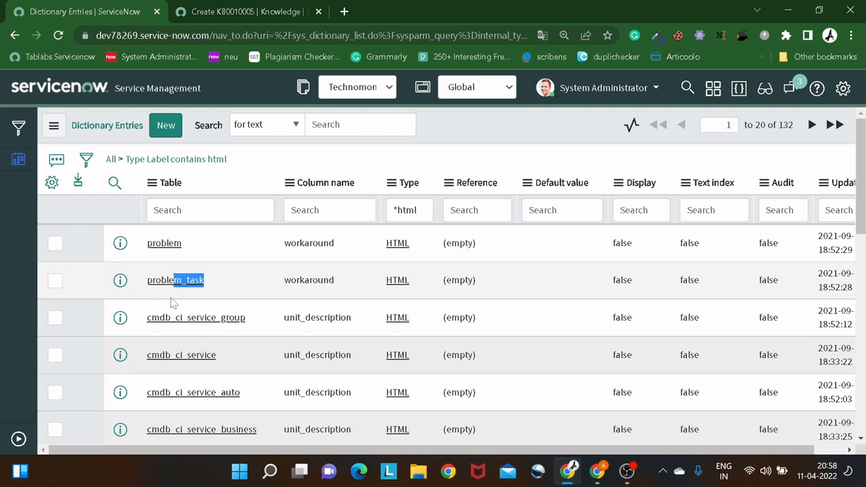
{"action": "scroll", "coordinate": [230, 324], "scroll_direction": "down", "scroll_amount": 8}
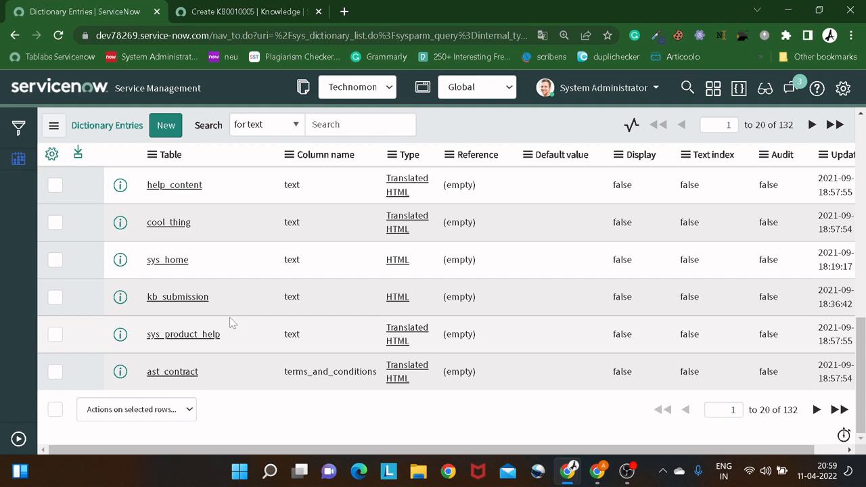
{"action": "left_click", "coordinate": [632, 473]}
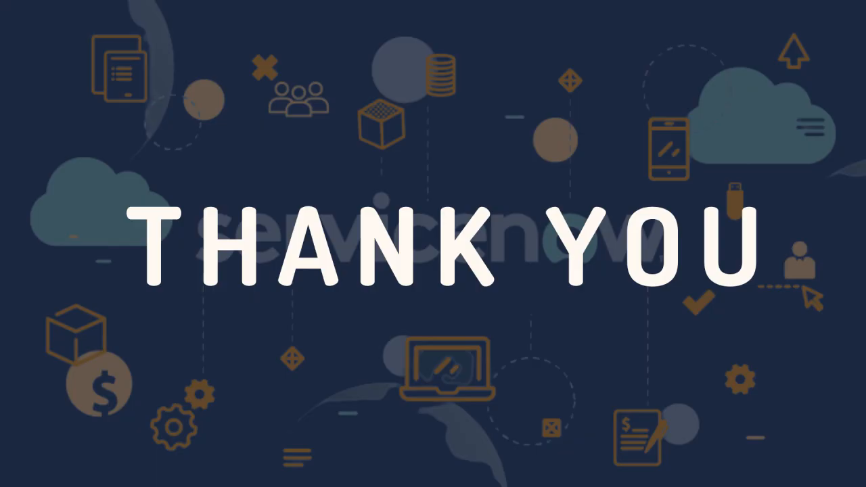